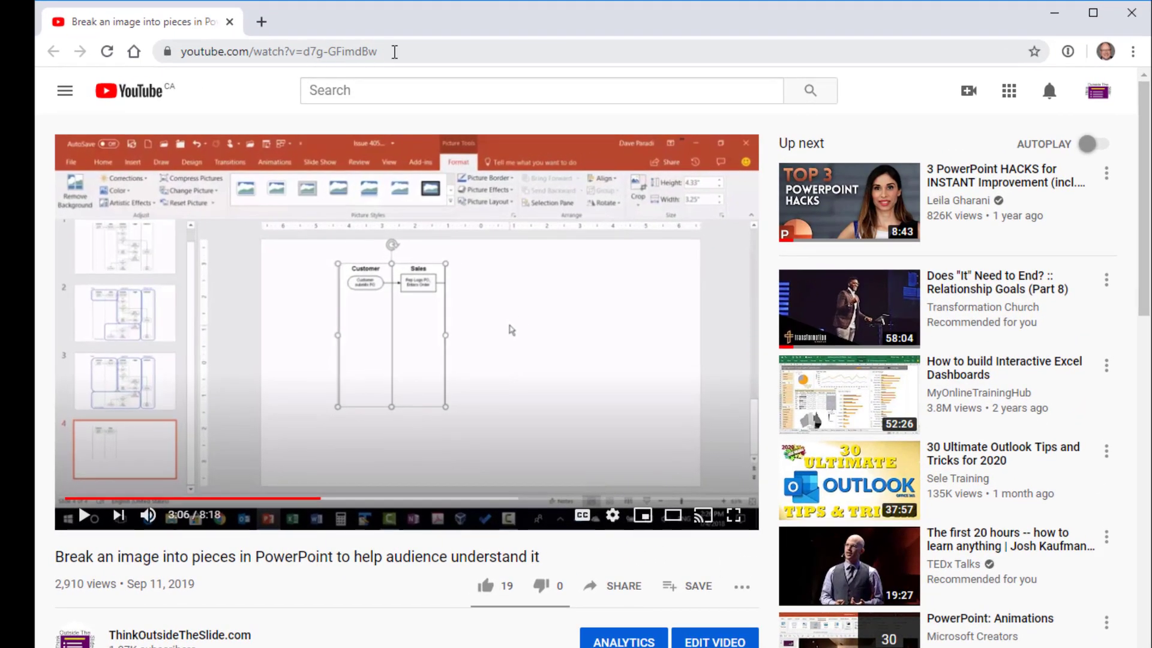
Step: Copy the share link of the YouTube video "Break an image into pieces in PowerPoint to help audience understand it"
click(396, 49)
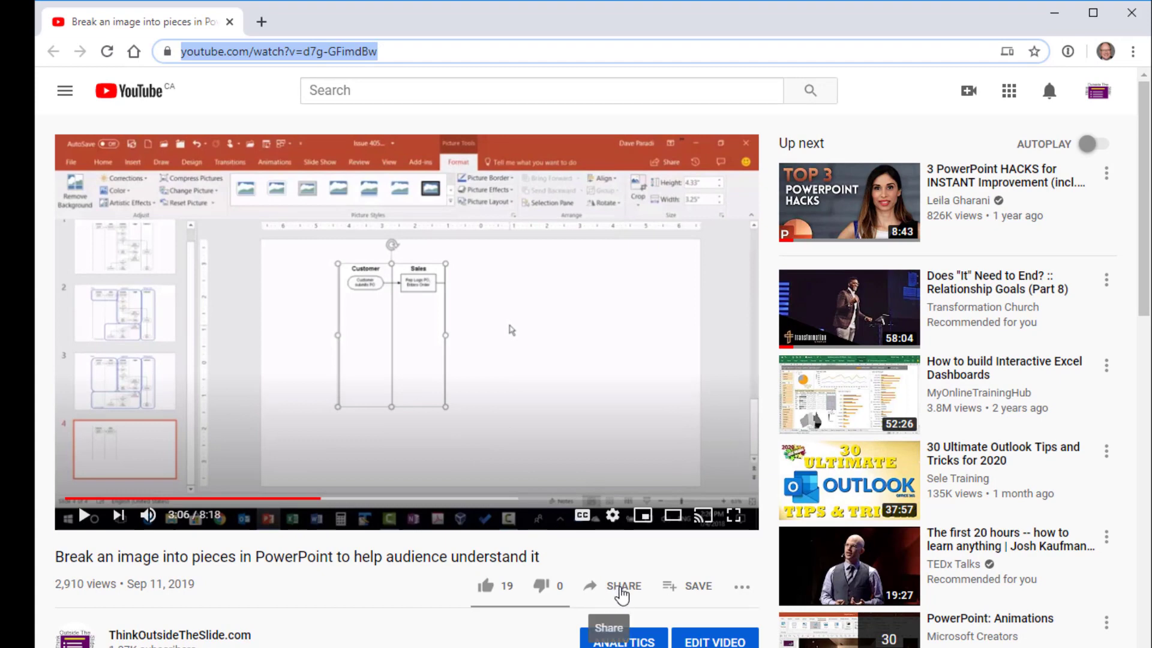
click(622, 592)
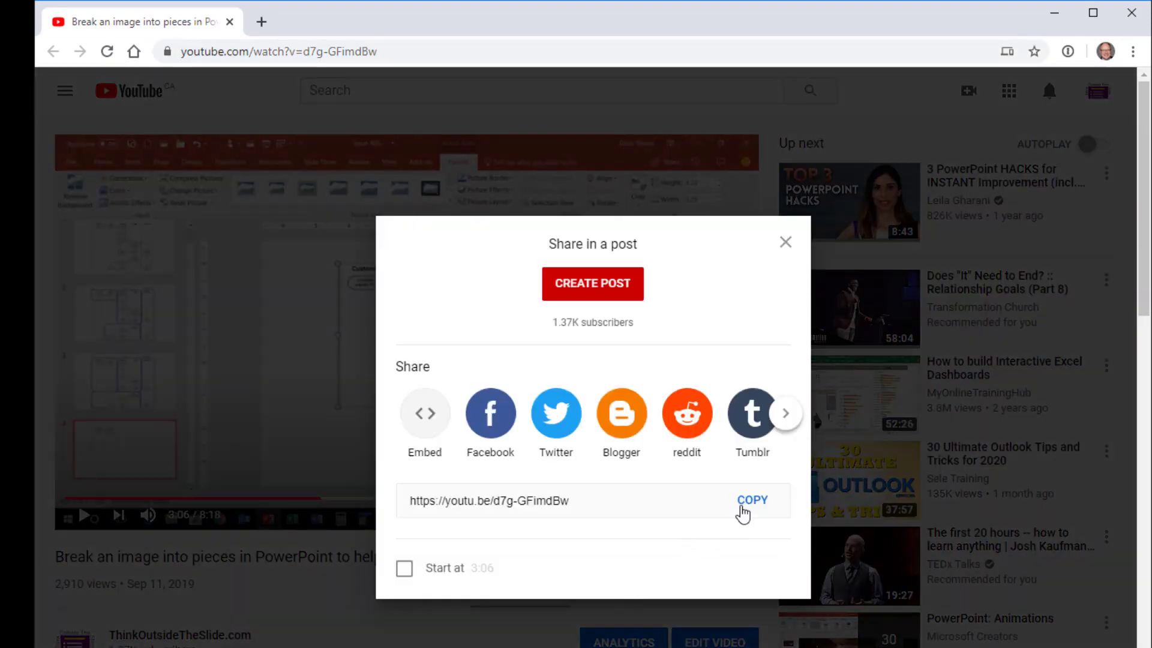
click(745, 508)
key(ctrl+c)
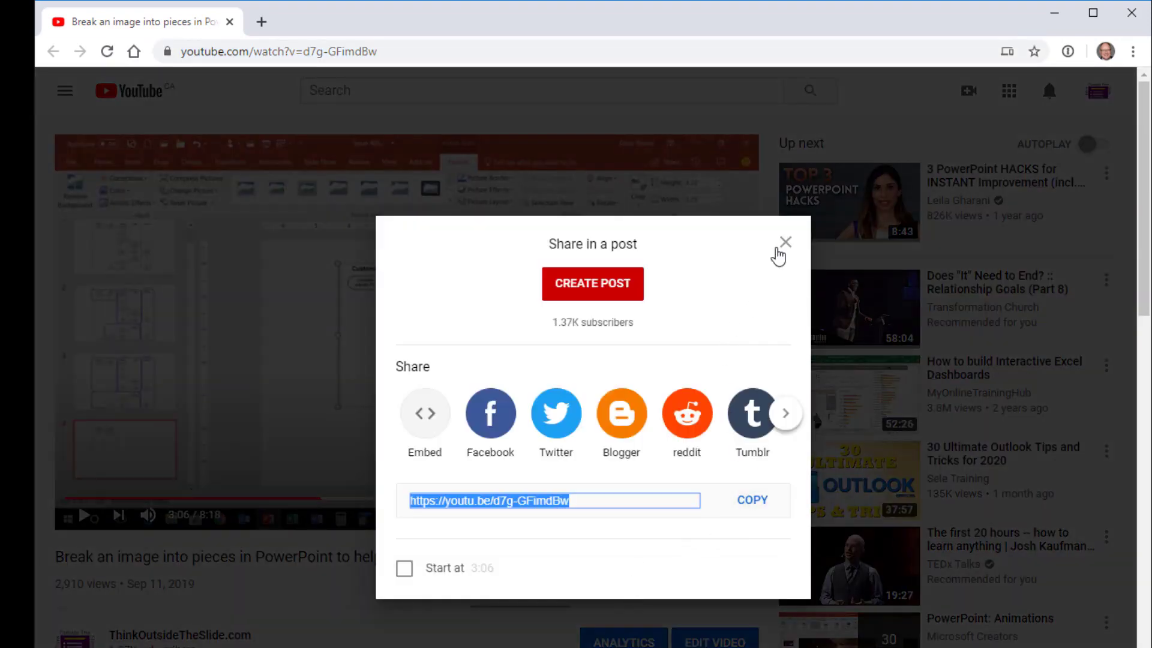
click(785, 242)
Step: Open the copied video link in a new browser tab and pause playback at the start
click(261, 21)
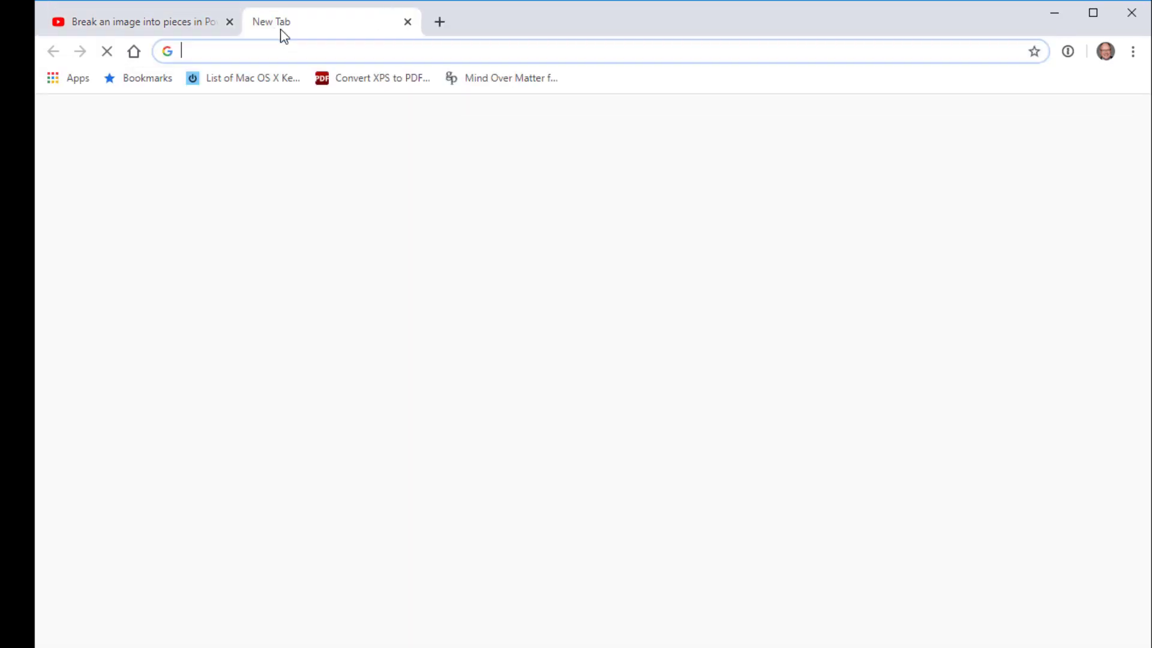
key(ctrl+v)
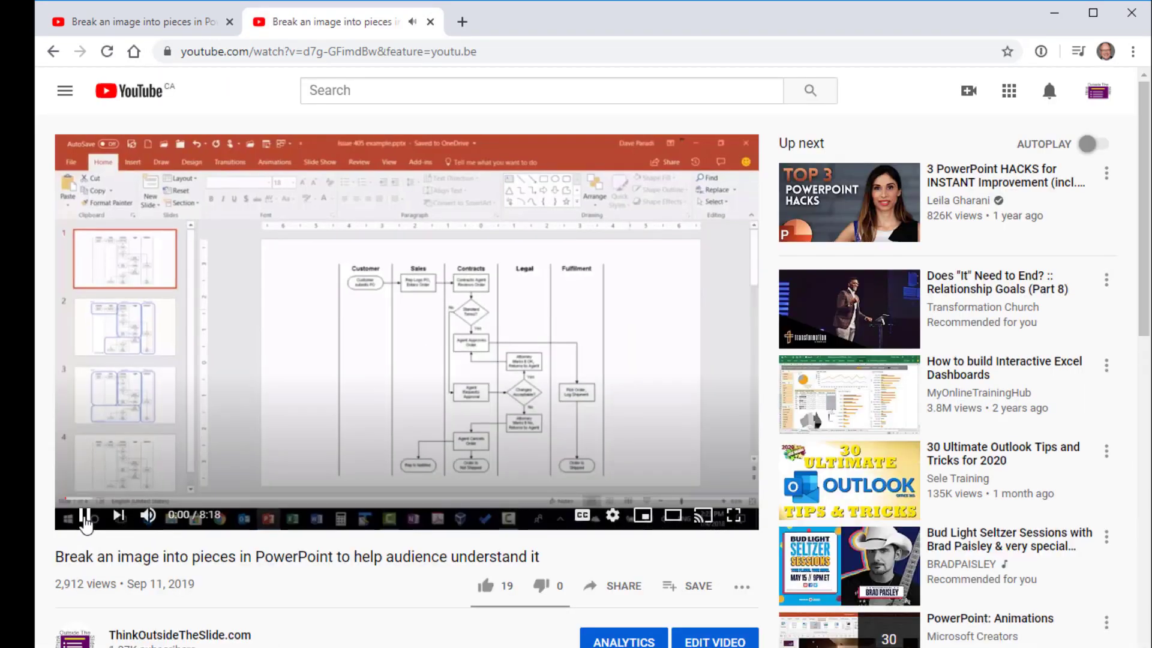
click(86, 517)
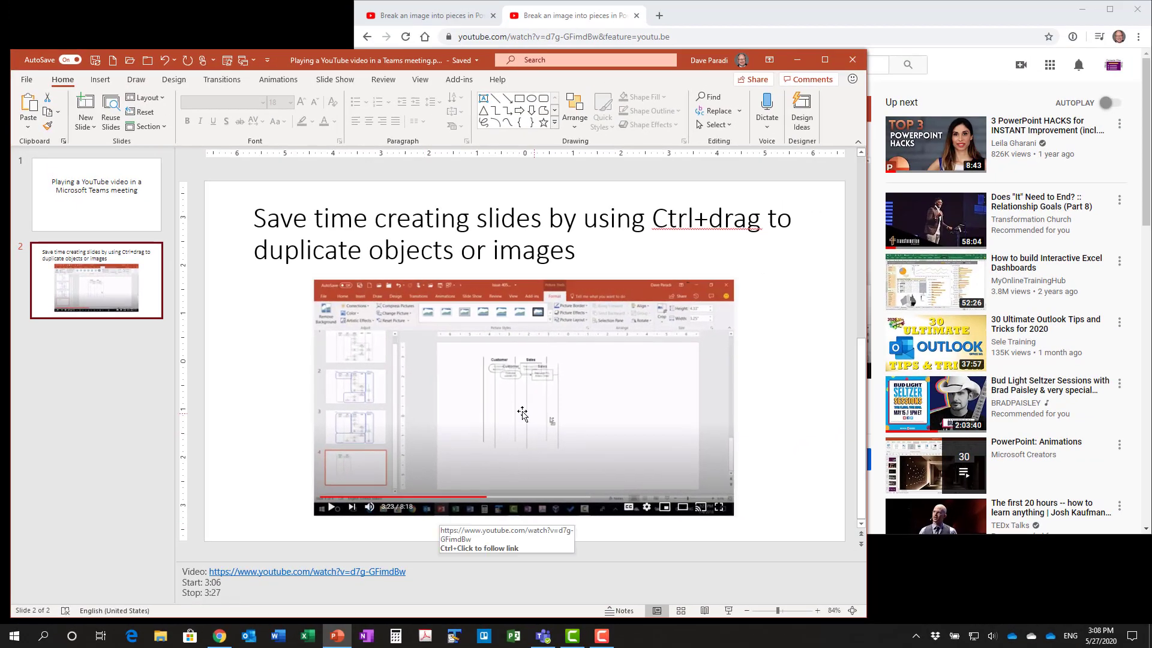
Step: In PowerPoint, inspect the hyperlink address on slide 2's video screenshot, leaving the link as it is
click(507, 413)
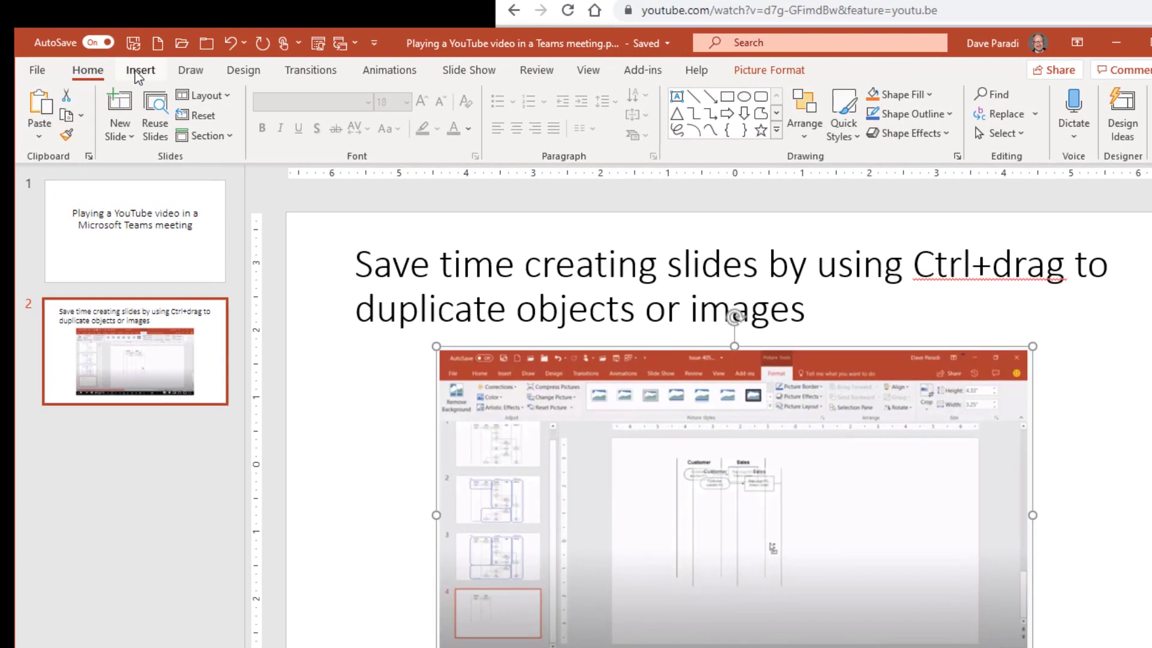
click(100, 79)
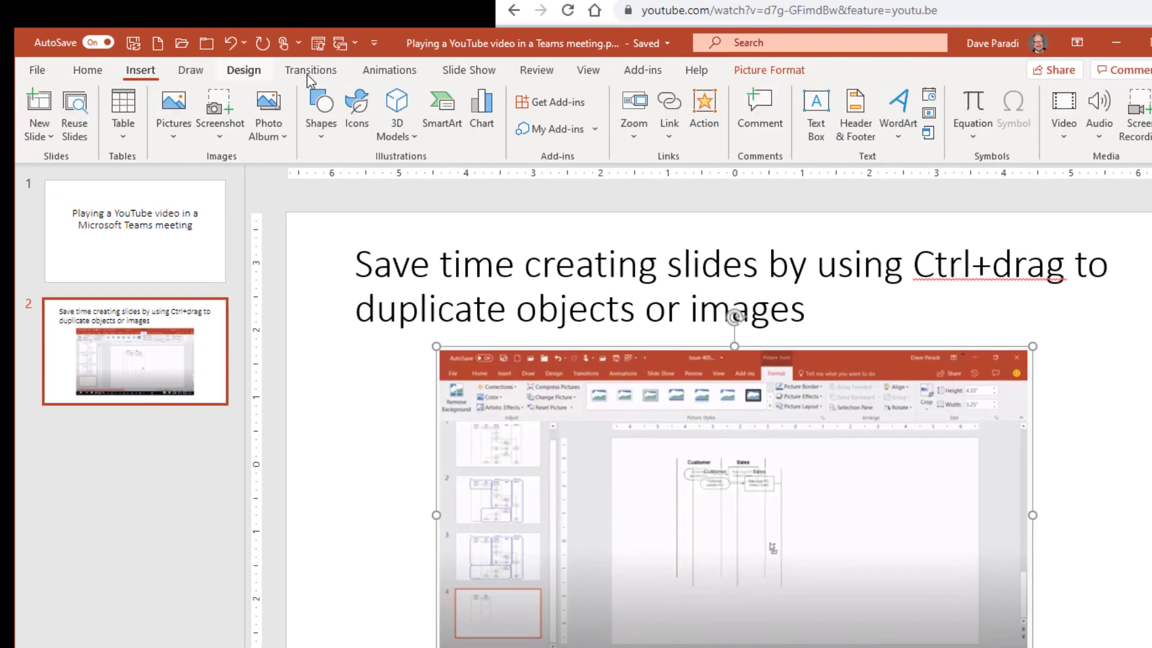
click(669, 111)
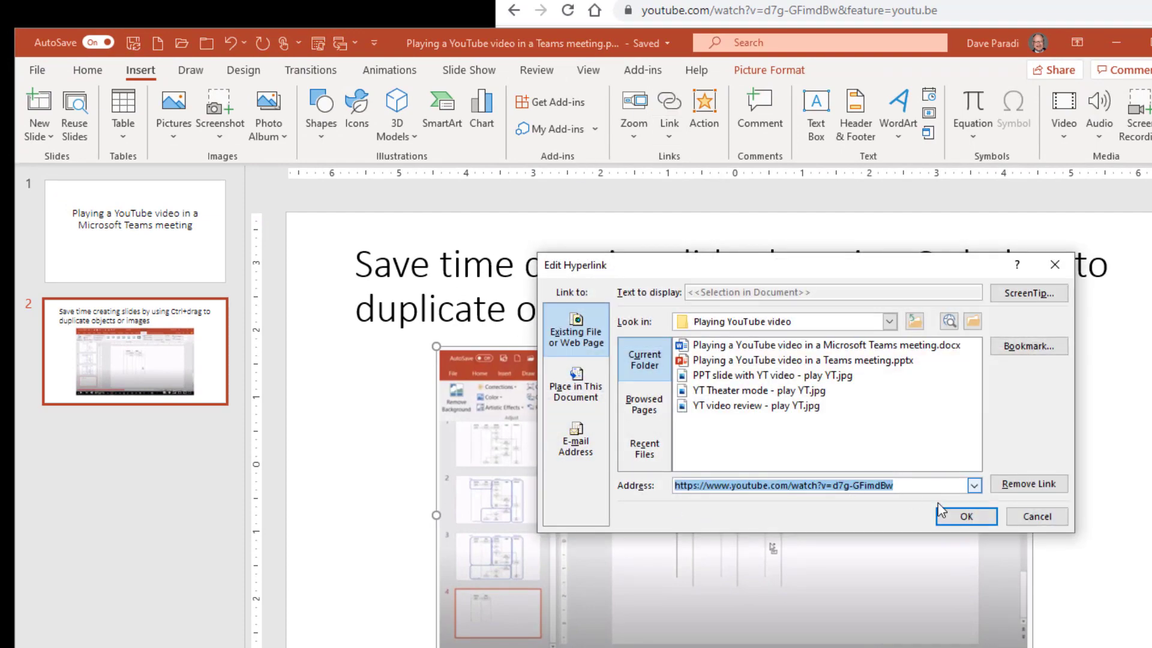
click(1031, 516)
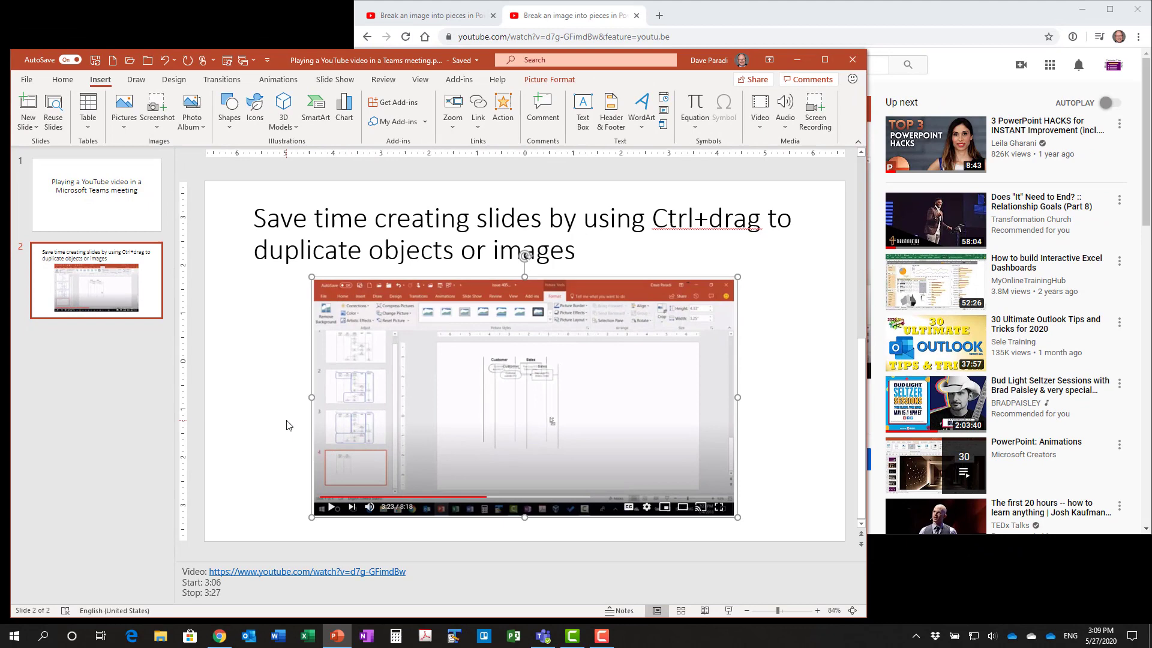
click(288, 425)
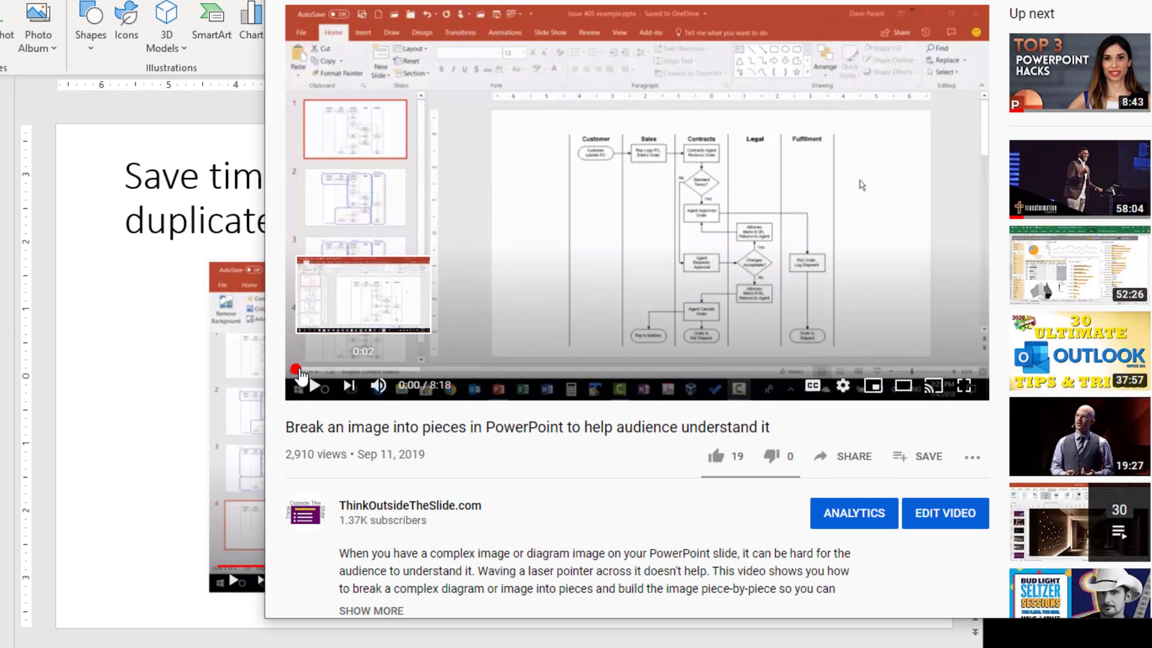
Step: Switch to the browser, cue the YouTube video to 3:06 and show it in theater mode
drag(300, 375, 551, 380)
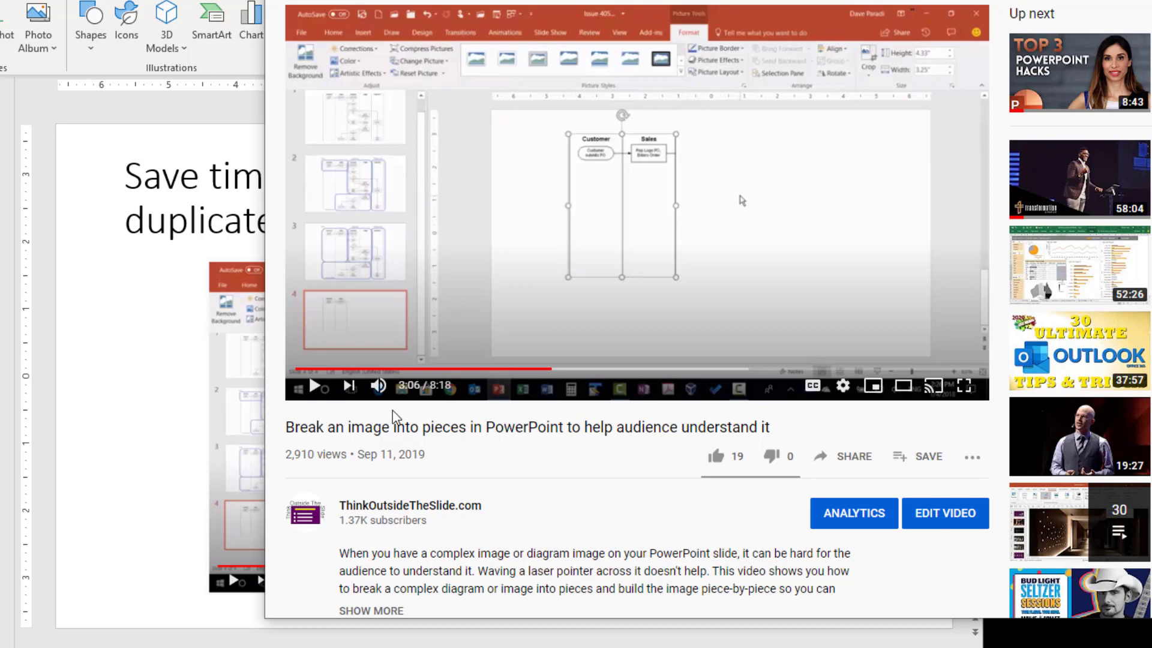
mouse_move(380, 388)
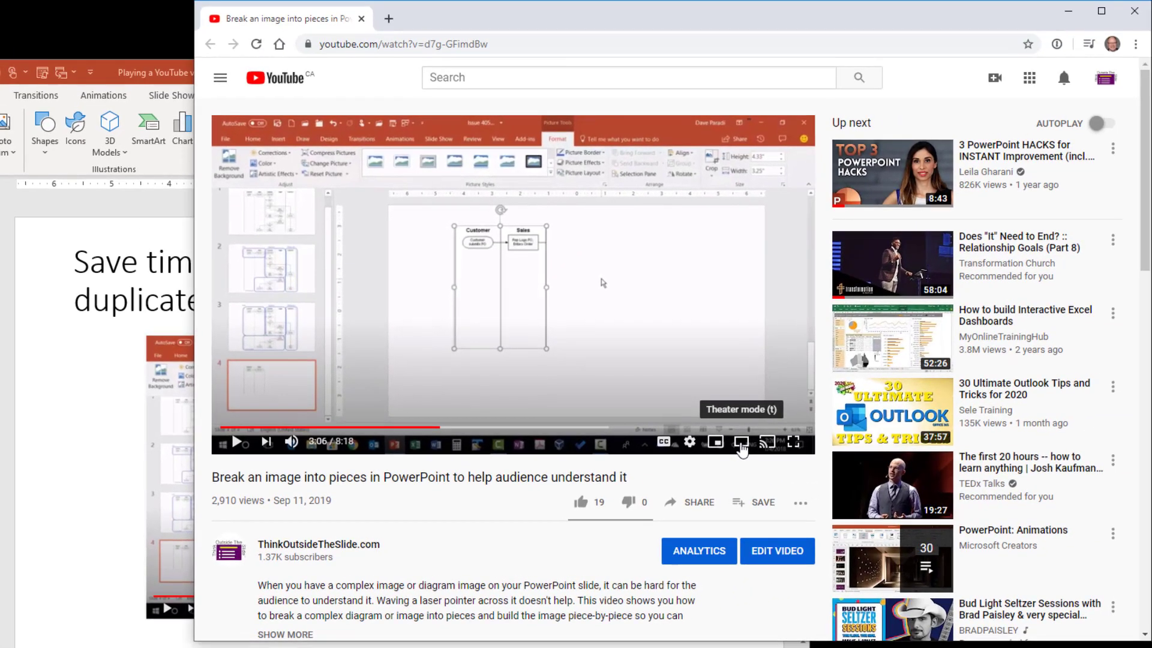
click(902, 387)
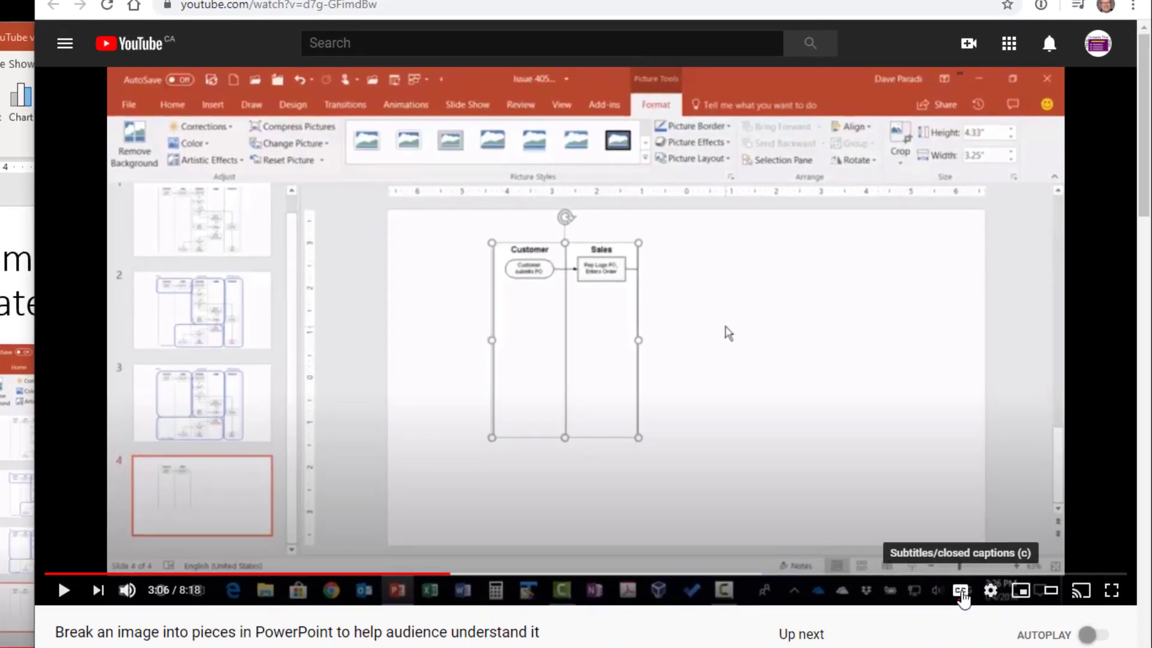
Step: Turn on closed captions for the video and open the subtitle display options
click(960, 591)
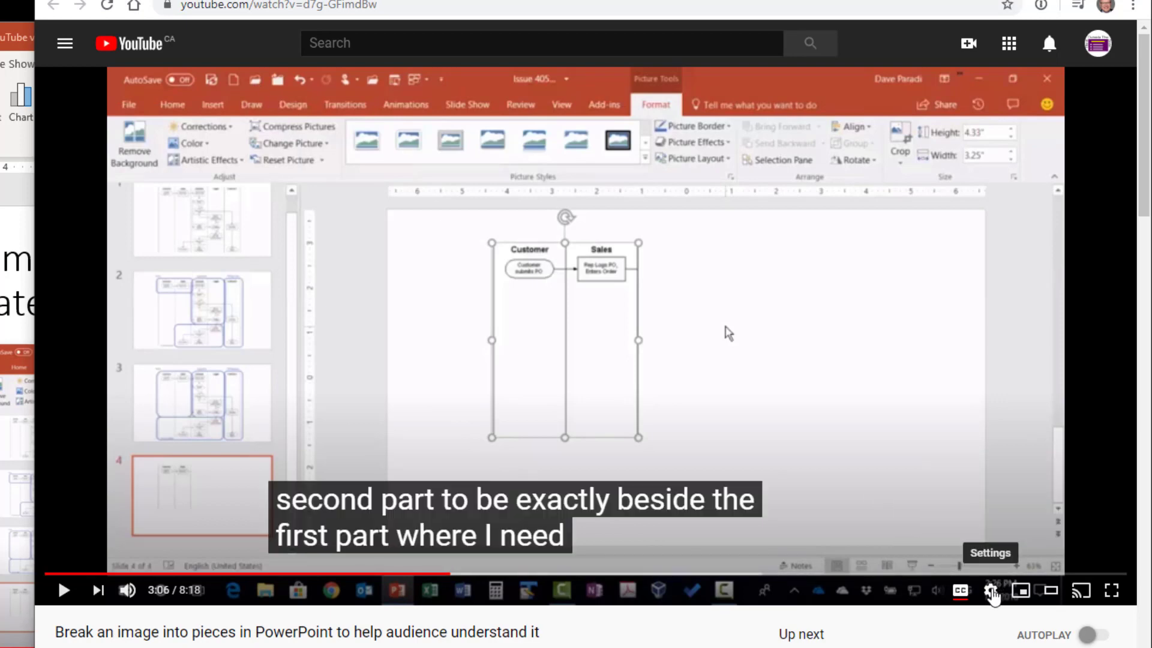
click(991, 591)
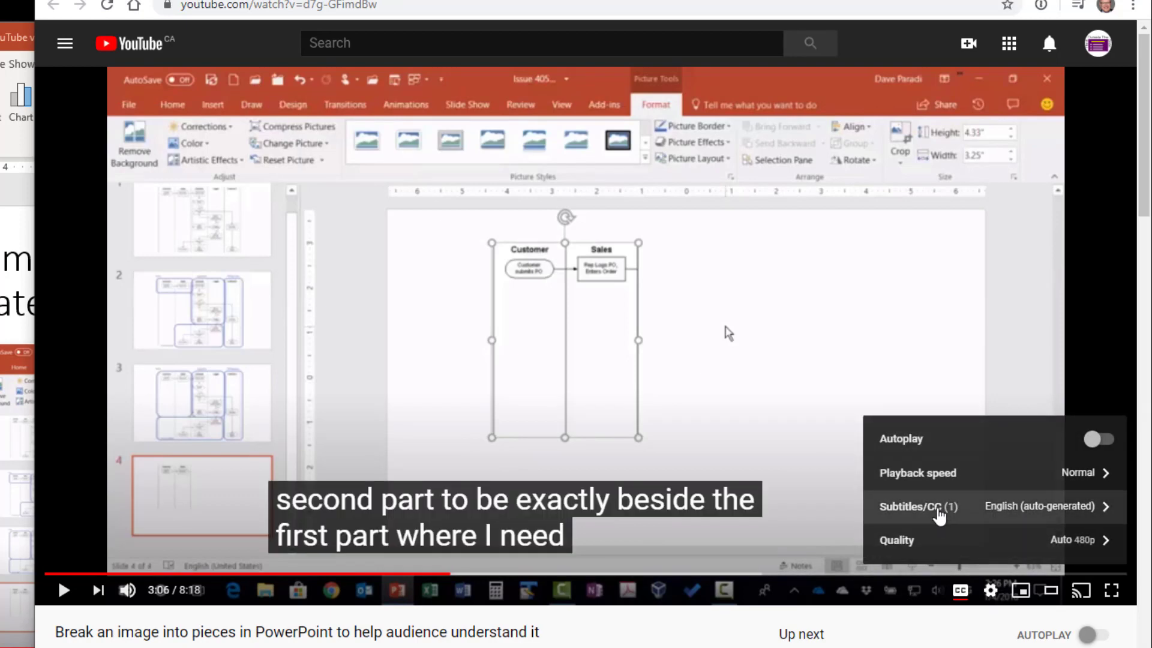
click(994, 510)
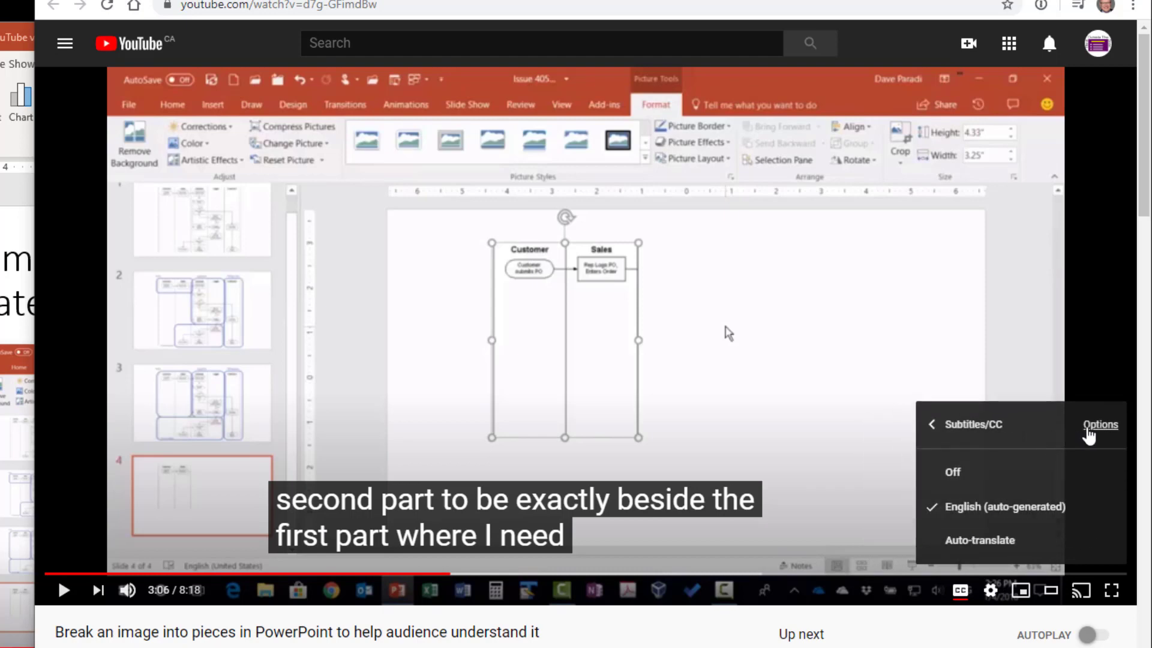
click(1099, 424)
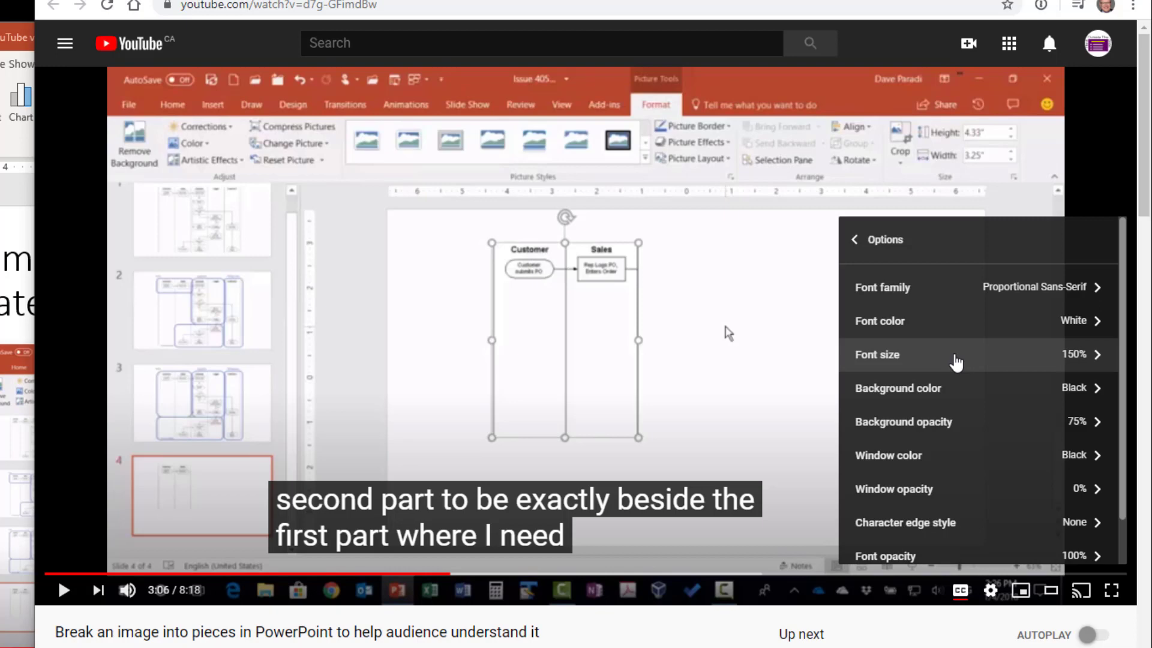
Step: Leave the subtitle display options and turn the video's closed captions off
click(883, 239)
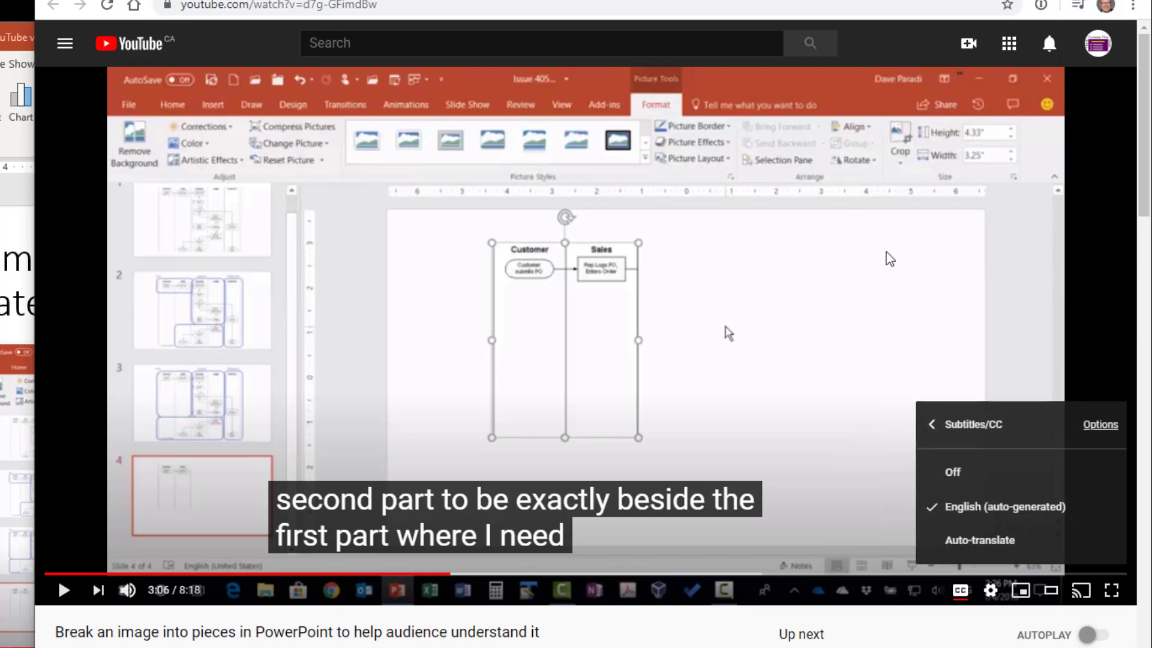
click(991, 592)
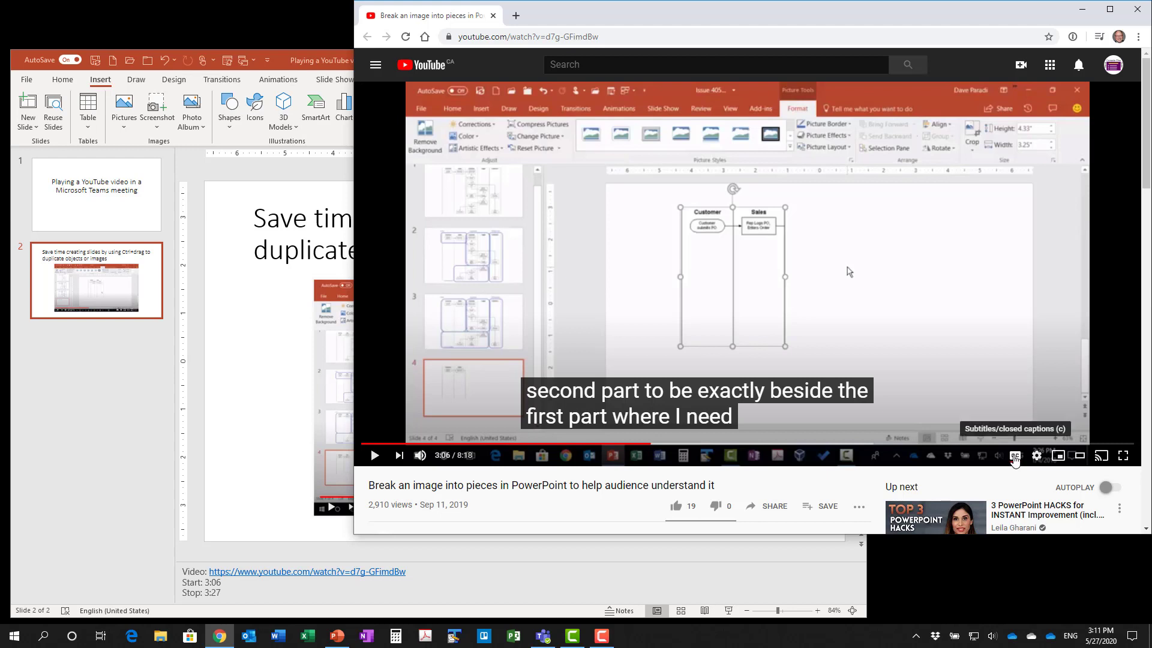
click(1015, 457)
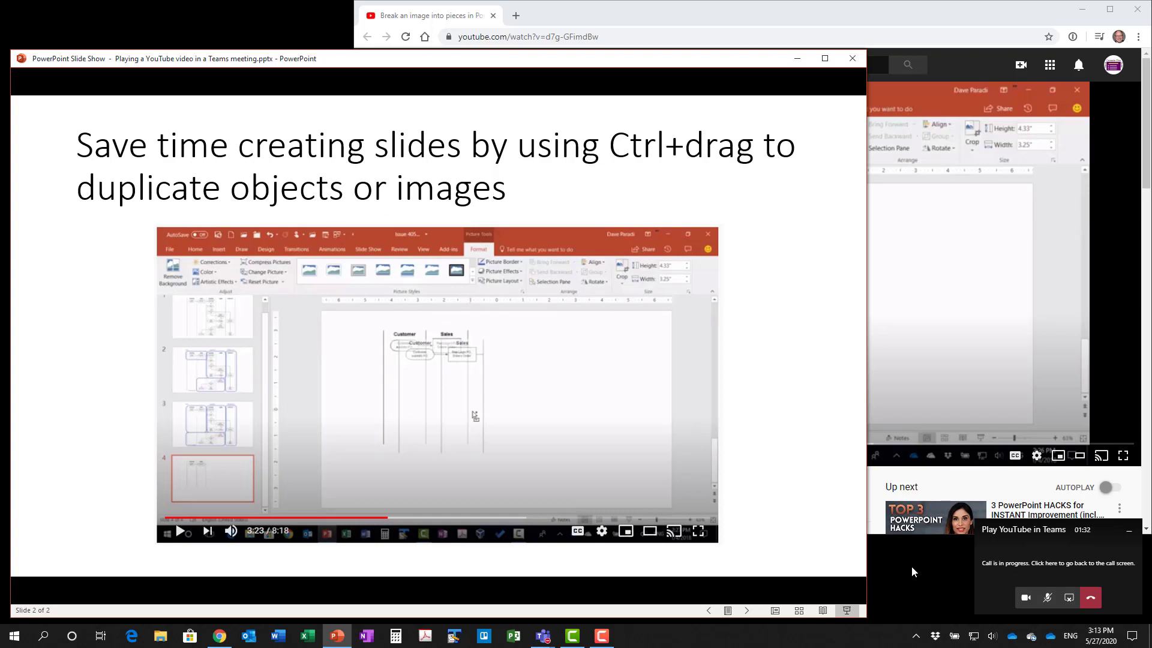
Step: Stop presenting the slide show in the Teams meeting and hide the list of participants
click(1068, 598)
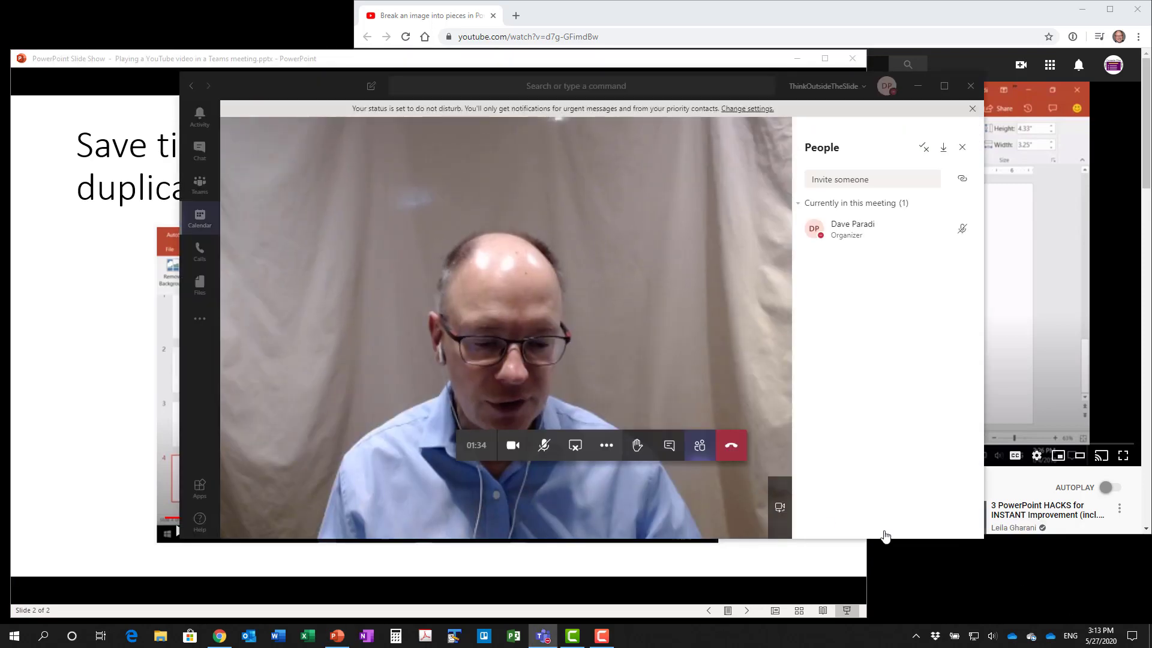
click(687, 469)
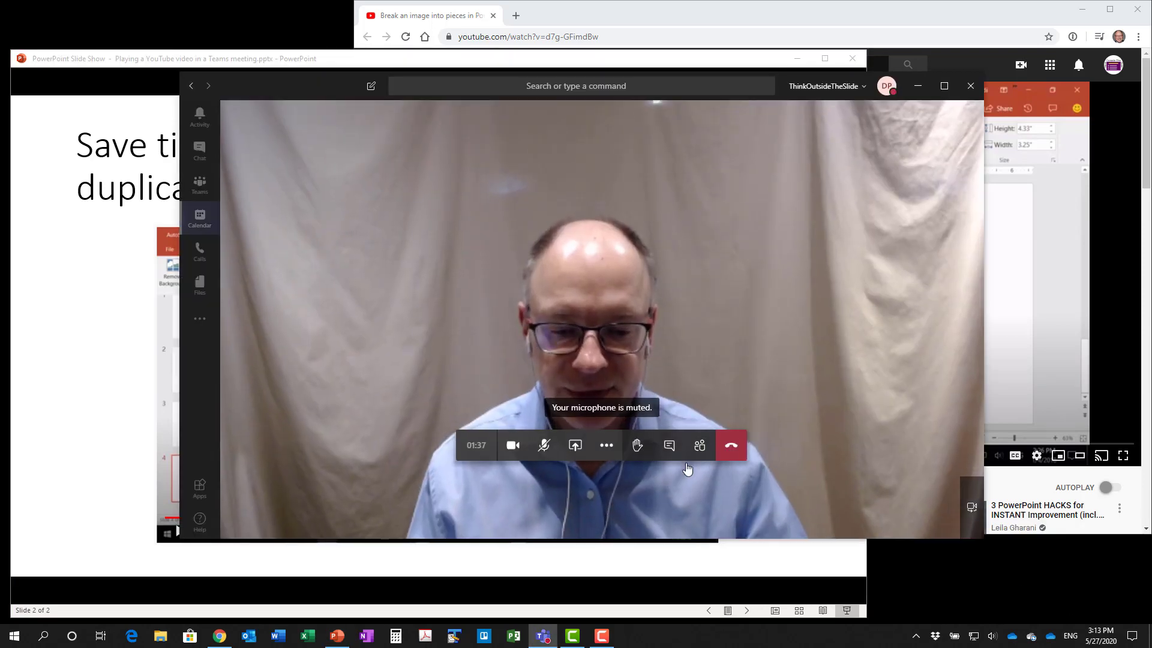
Step: Share the browser window with the YouTube video in the Teams meeting, with system audio included
click(574, 446)
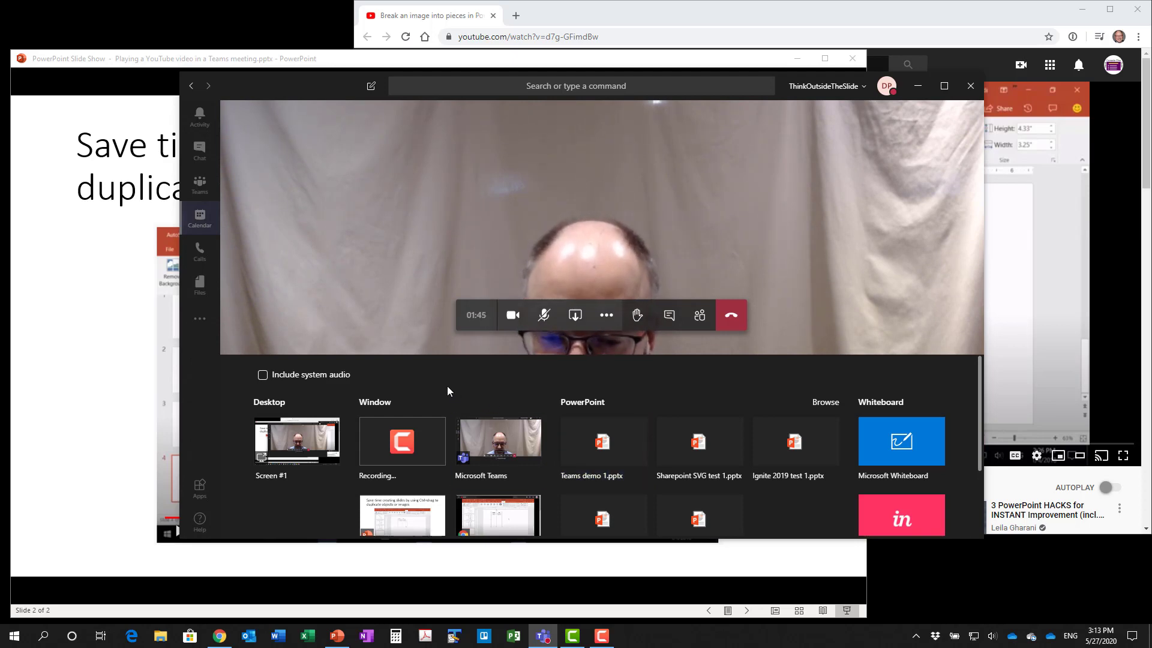
click(263, 377)
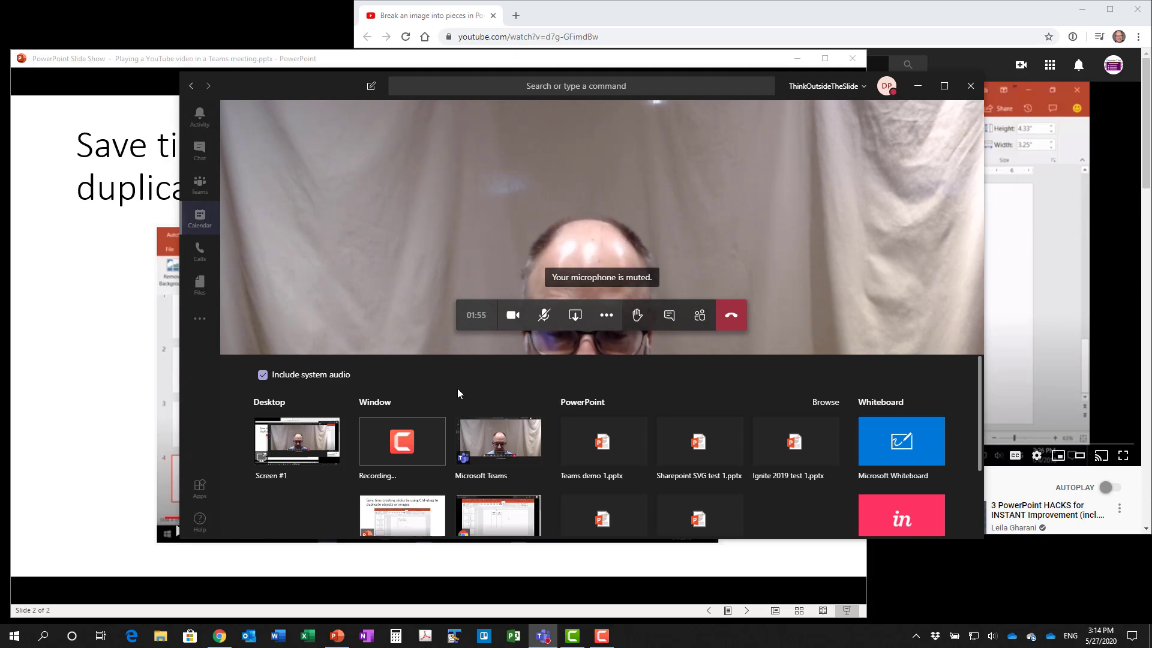
scroll(457, 388, down, 1)
scroll(458, 387, down, 1)
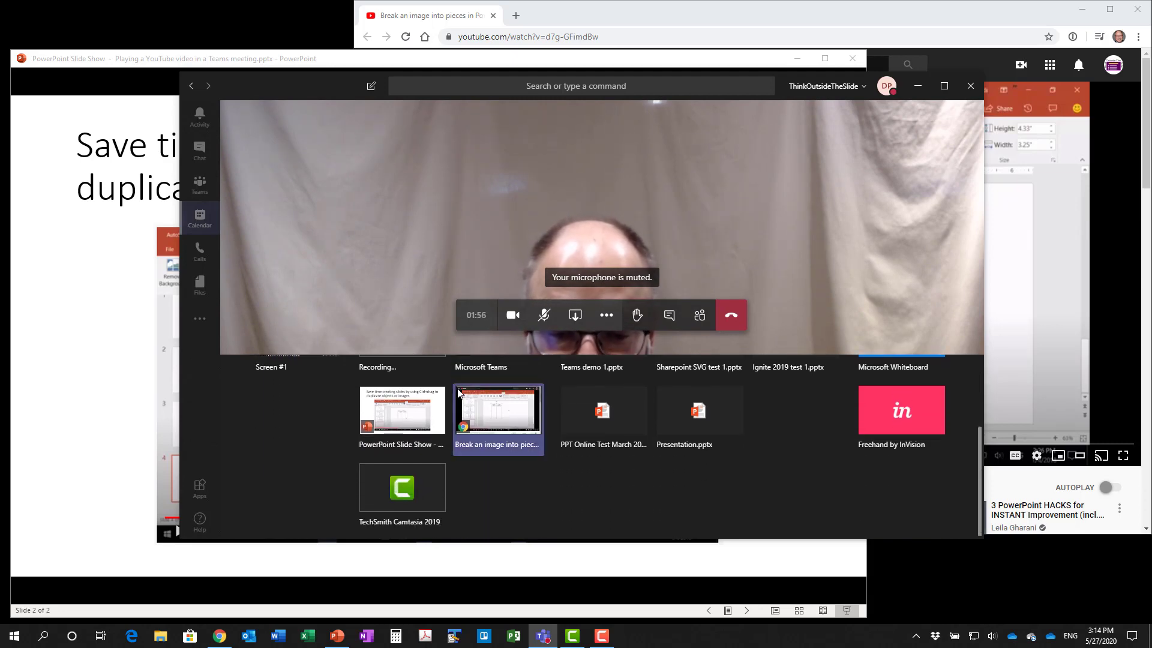
click(505, 412)
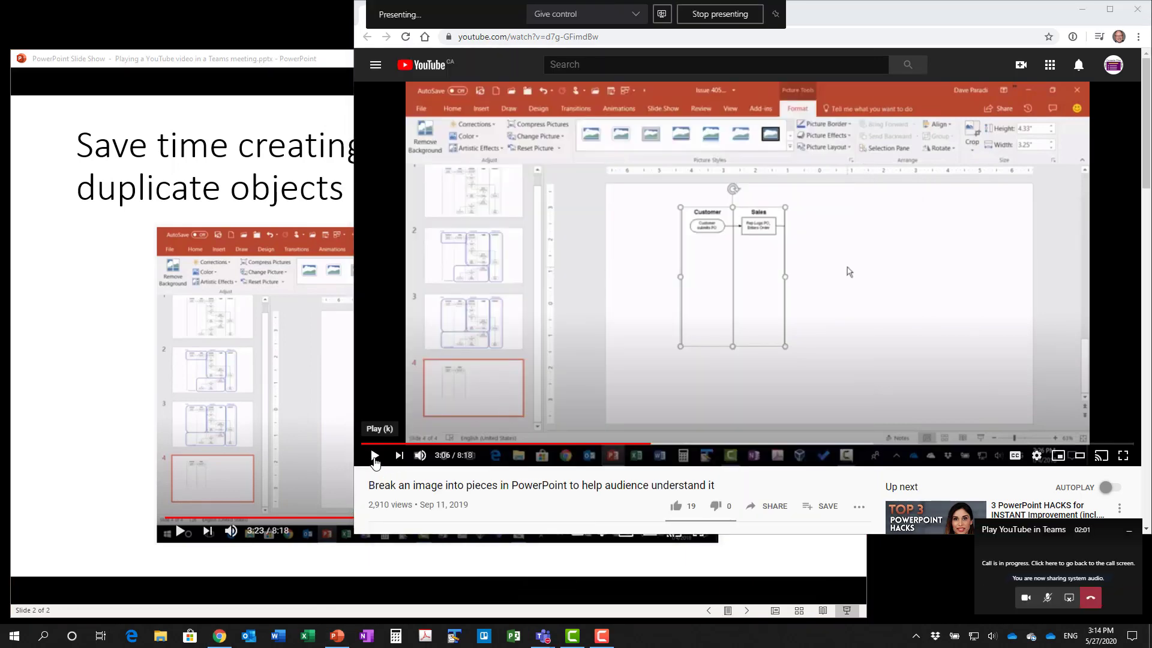
Step: Play the cued video segment for the meeting and pause it when the segment is over
click(373, 457)
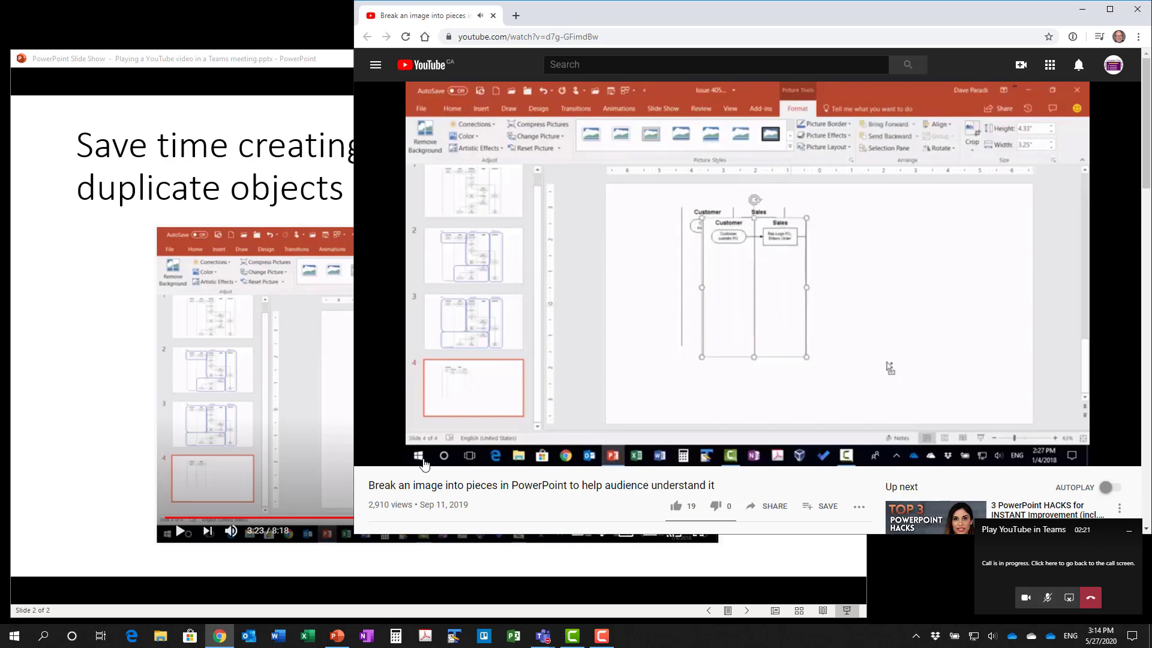
click(376, 456)
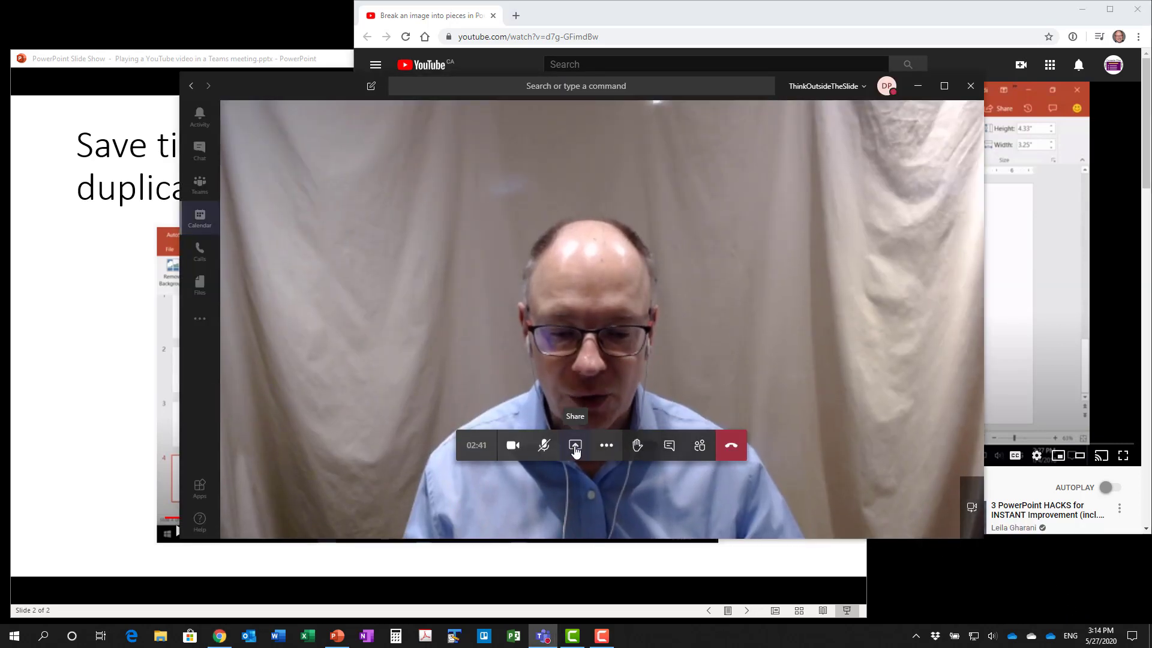
Step: Share the PowerPoint Slide Show window in the Teams meeting without system audio
click(575, 446)
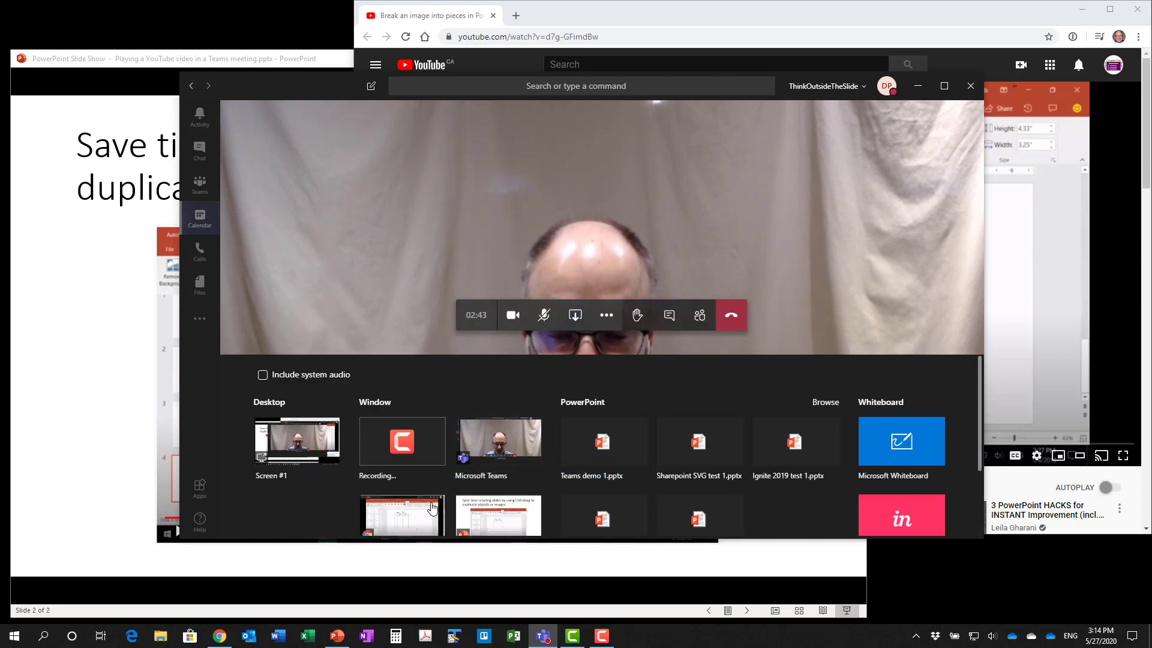
scroll(410, 519, down, 2)
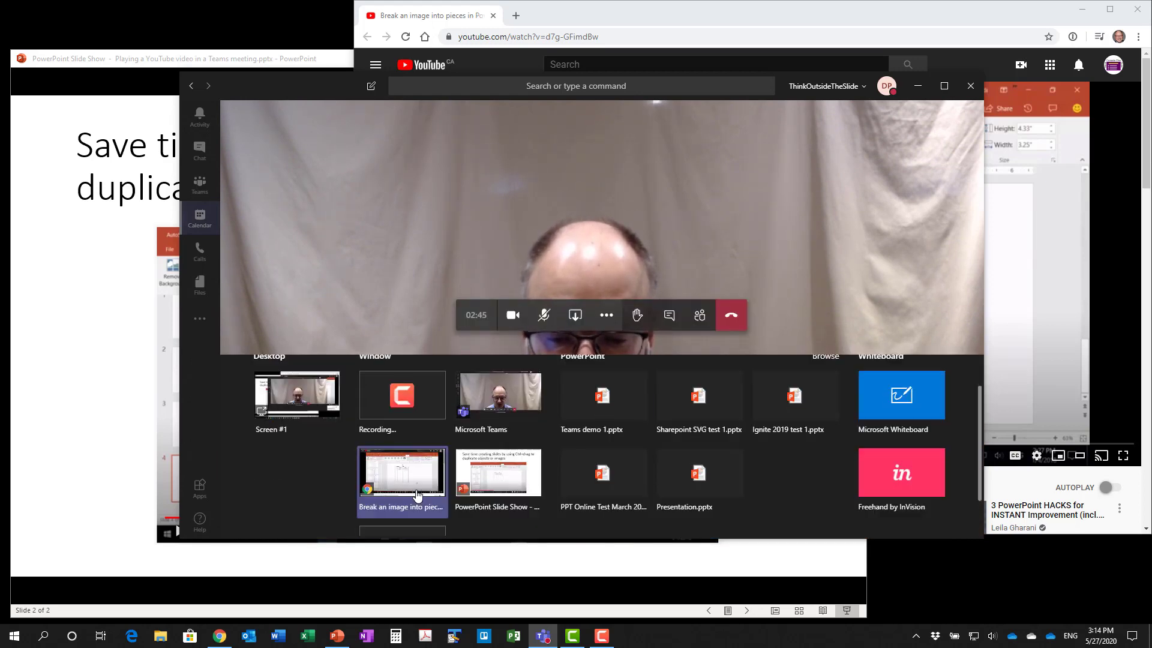
click(498, 419)
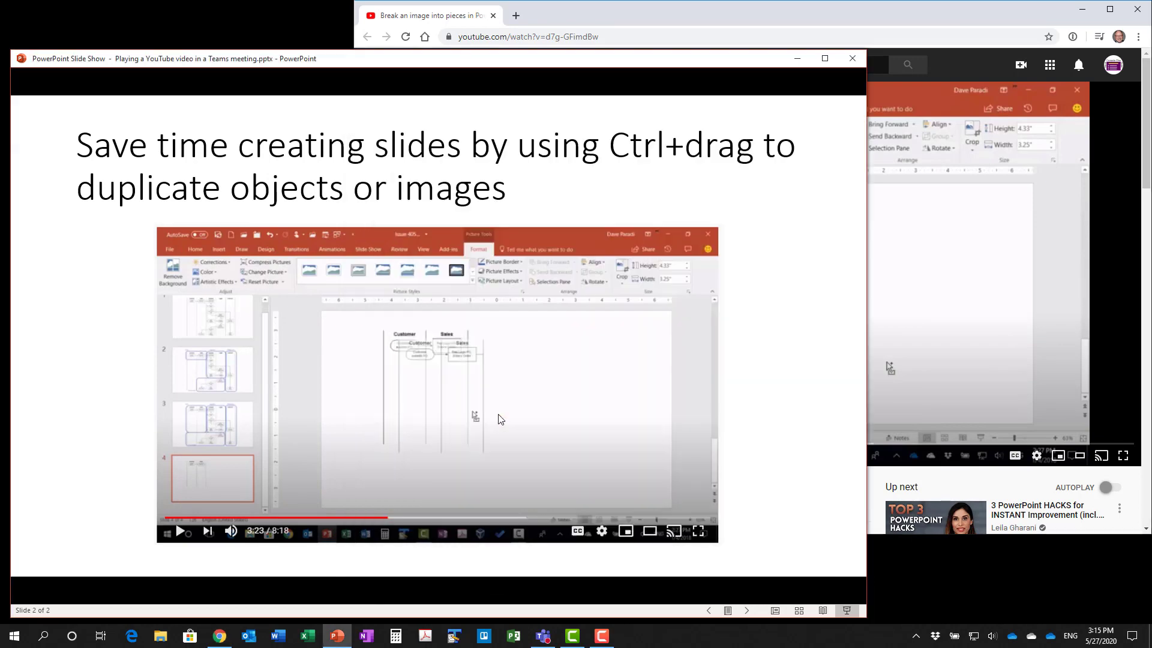